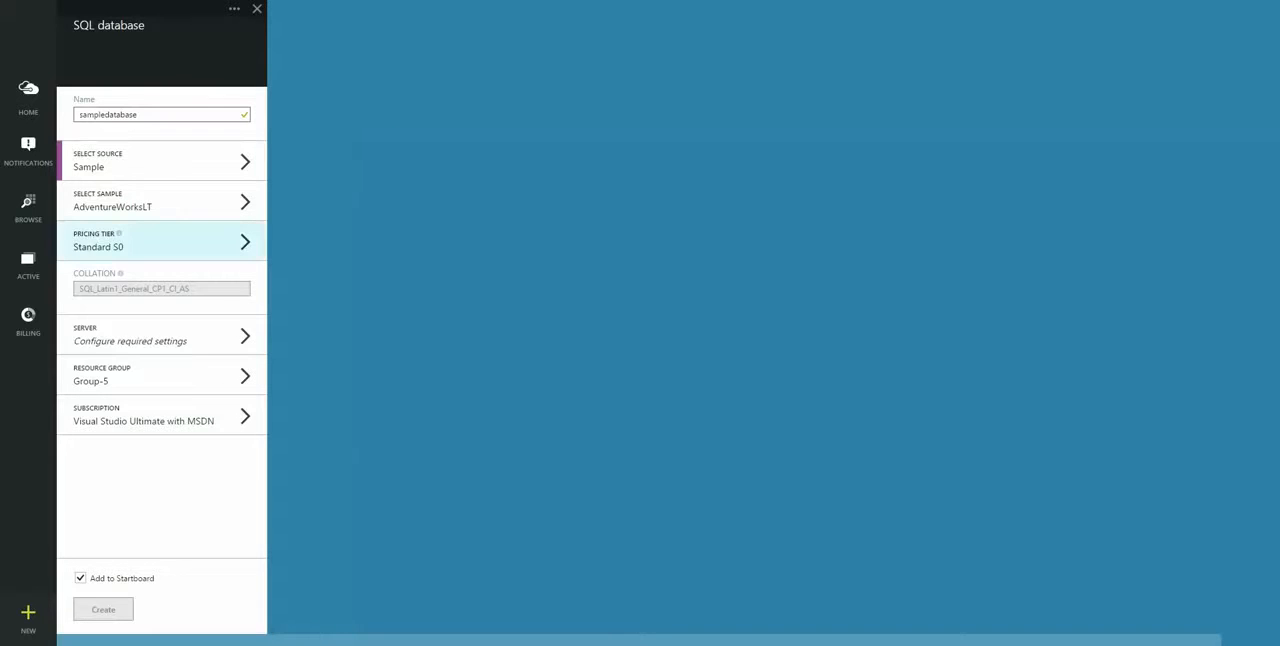
# Start configuring a new server for the sample database and name it sampleserver.
pyautogui.click(204, 340)
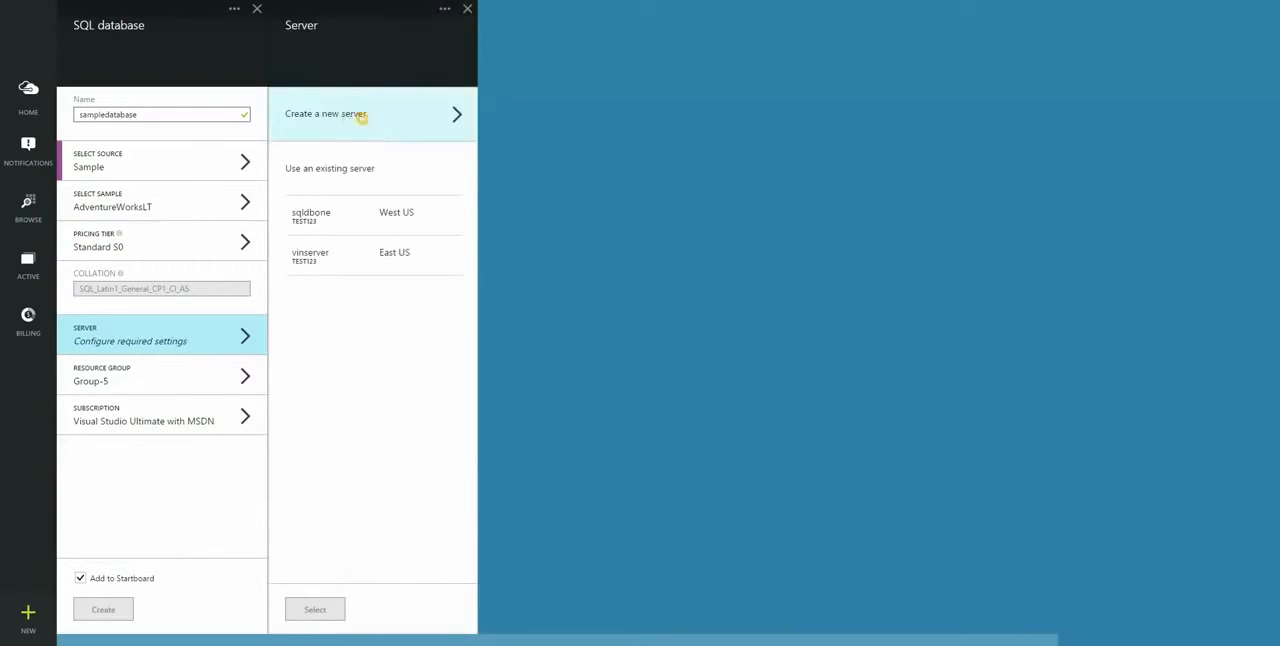
pyautogui.click(346, 110)
pyautogui.click(586, 113)
pyautogui.write('sampleserver')
pyautogui.press('Tab')
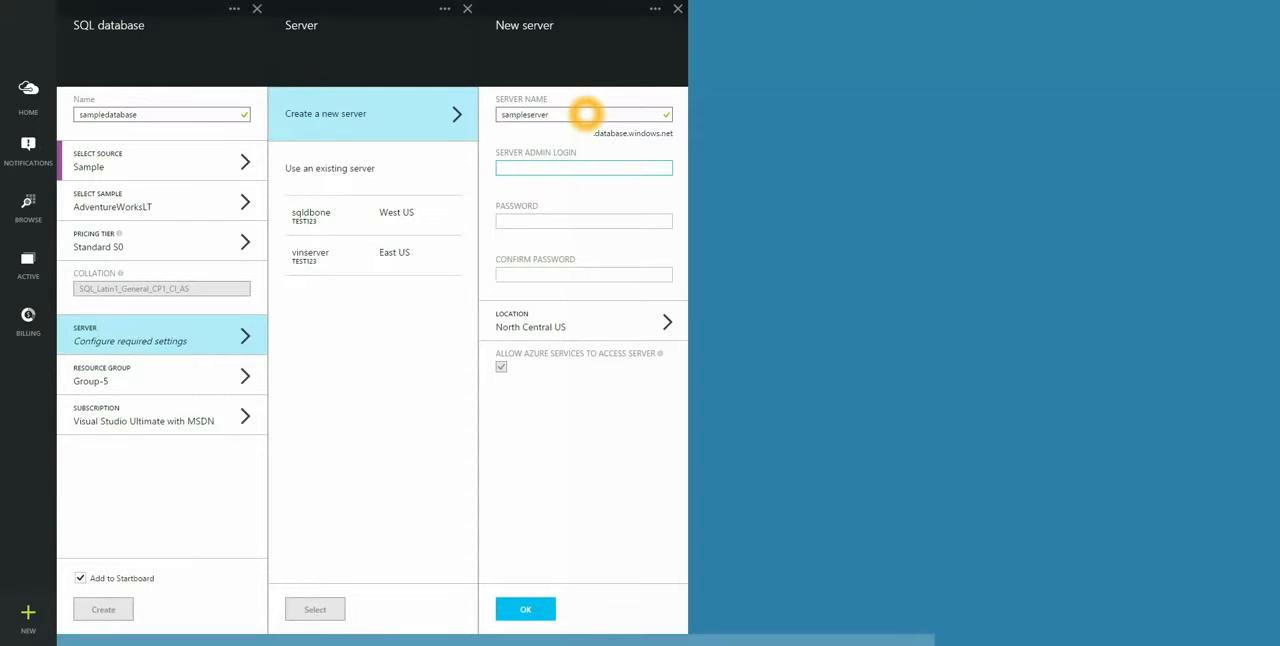
# Set the new server's admin login to demoadmin, then enter and confirm the account password.
pyautogui.write('demoadmin')
pyautogui.press('Tab')
pyautogui.write('P@ssw0rd1')
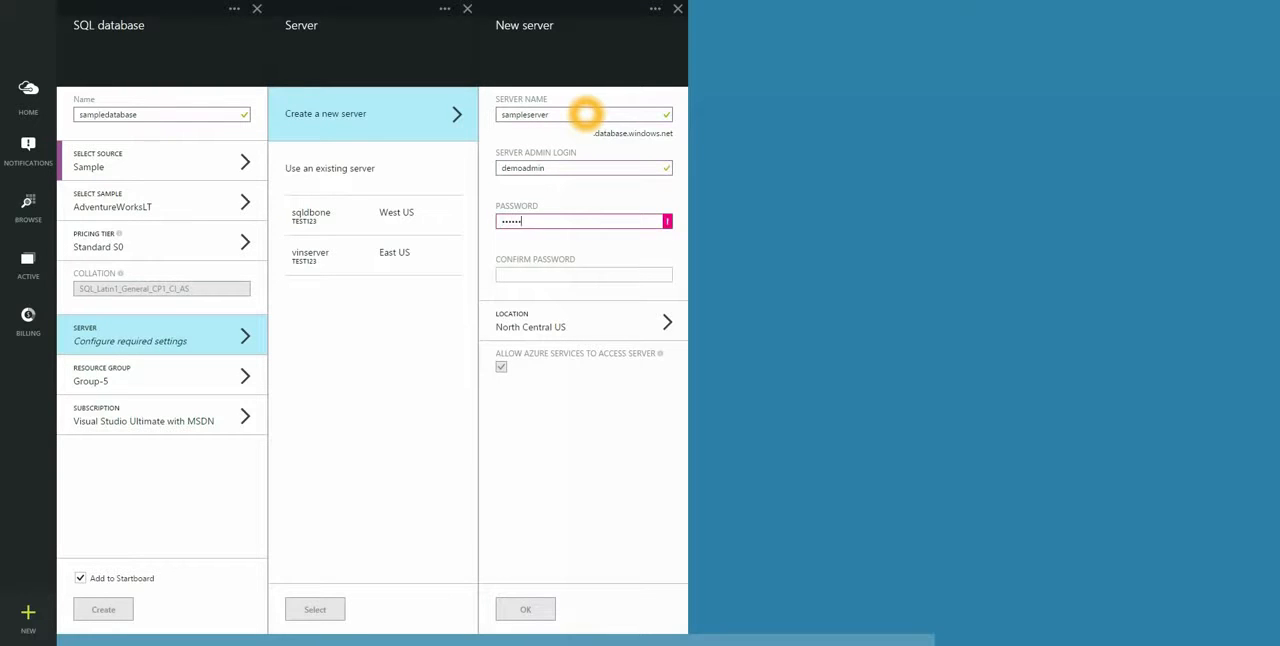
pyautogui.press('Tab')
pyautogui.write('P@ssw0rd1')
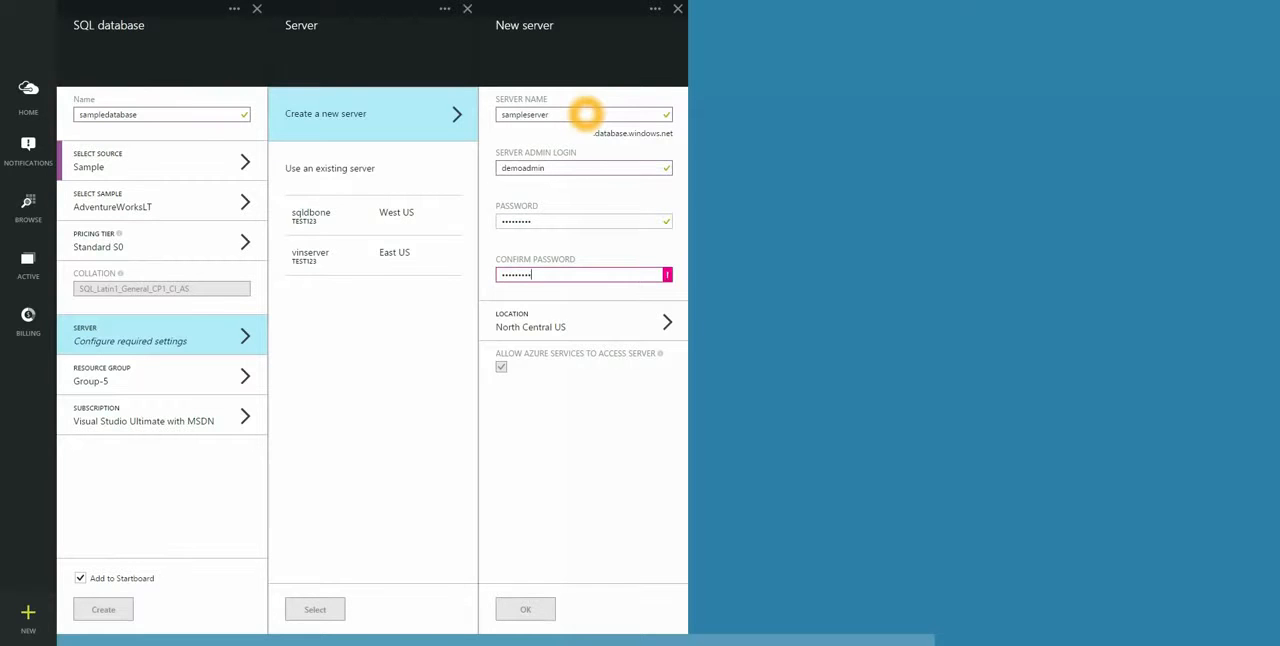
# Set the new server's location to West US, accept the server settings and create the sample database.
pyautogui.click(622, 320)
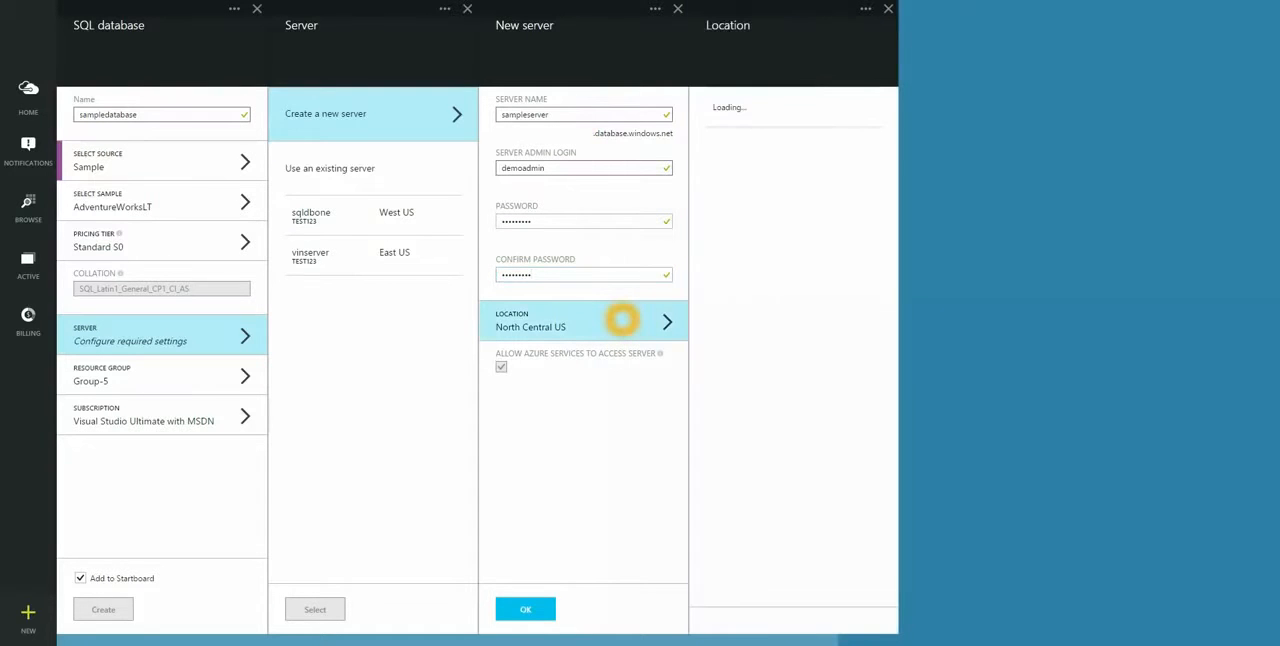
pyautogui.click(771, 586)
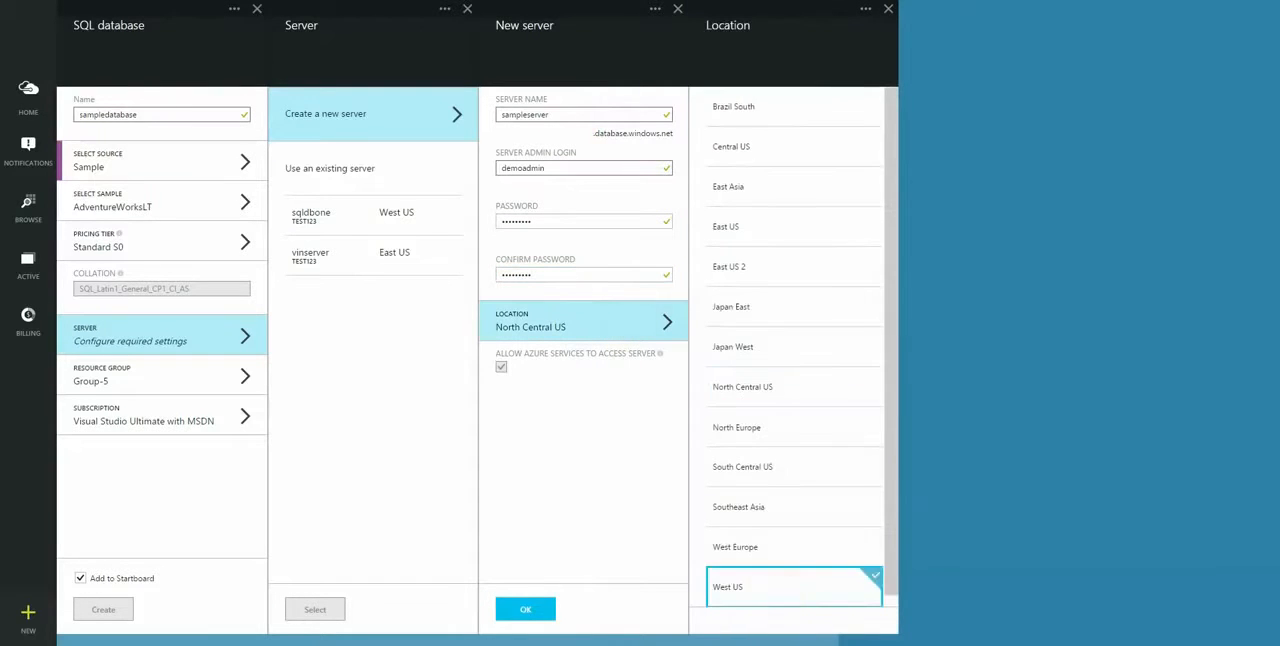
pyautogui.click(525, 609)
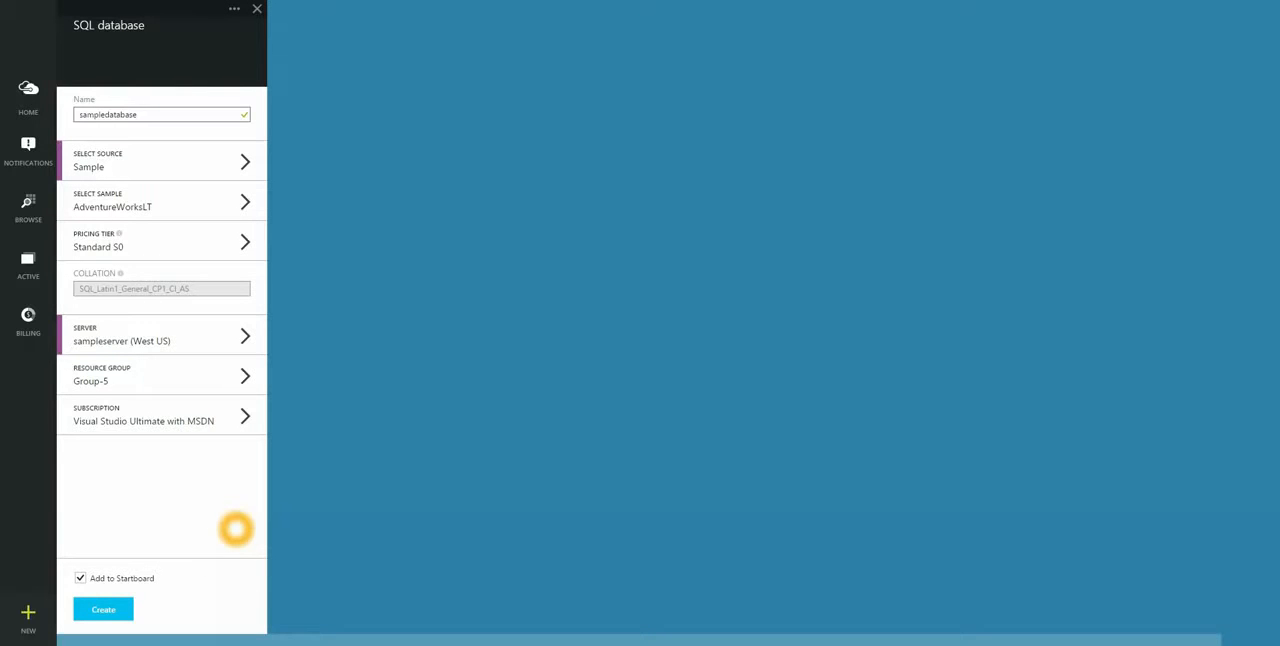
pyautogui.click(103, 609)
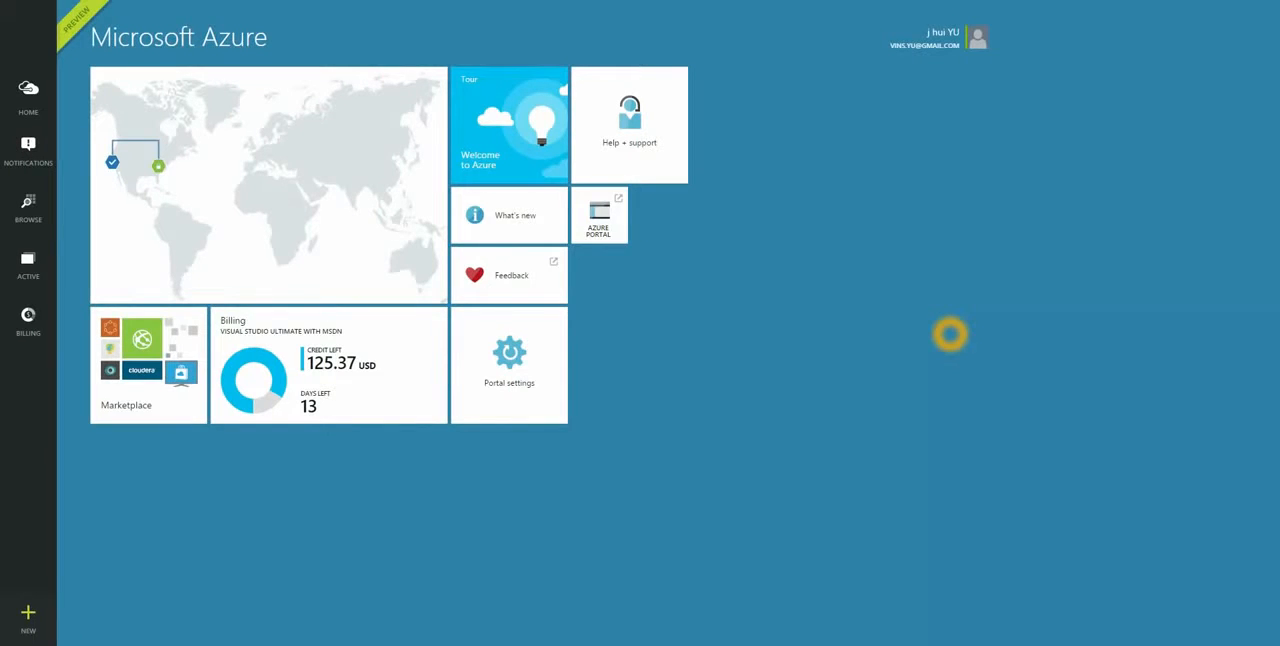
# Start creating another new SQL database and name it databasefrombackup.
pyautogui.click(28, 614)
pyautogui.click(186, 443)
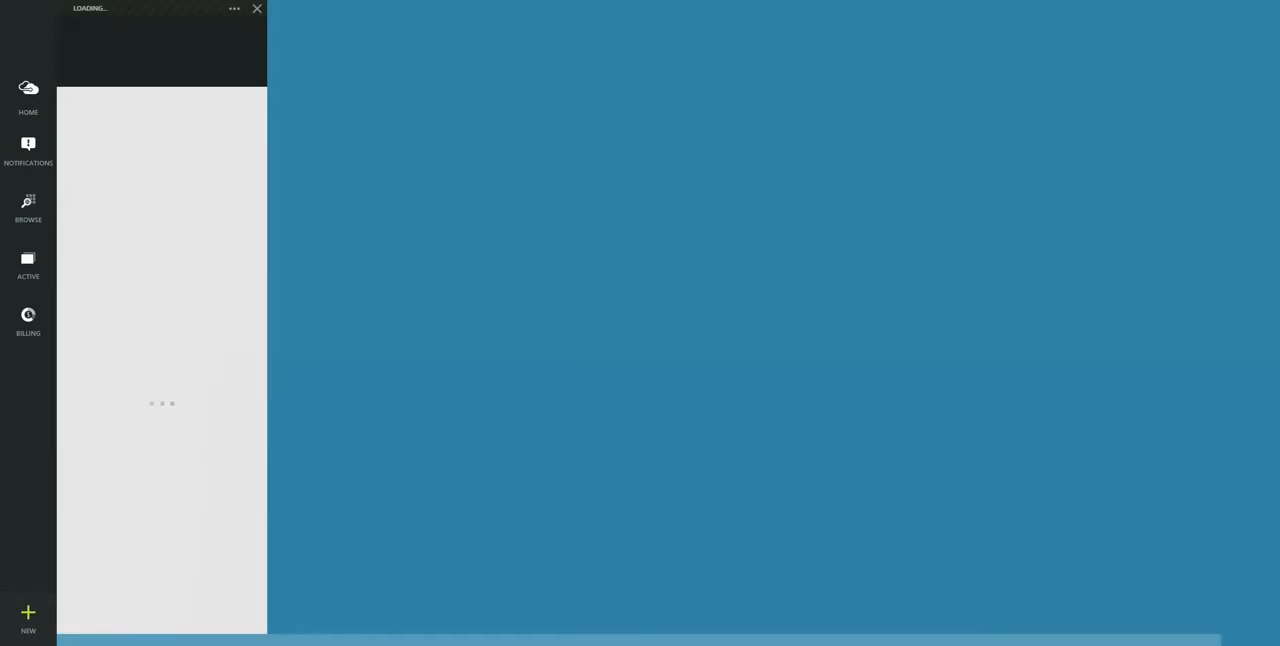
pyautogui.click(180, 120)
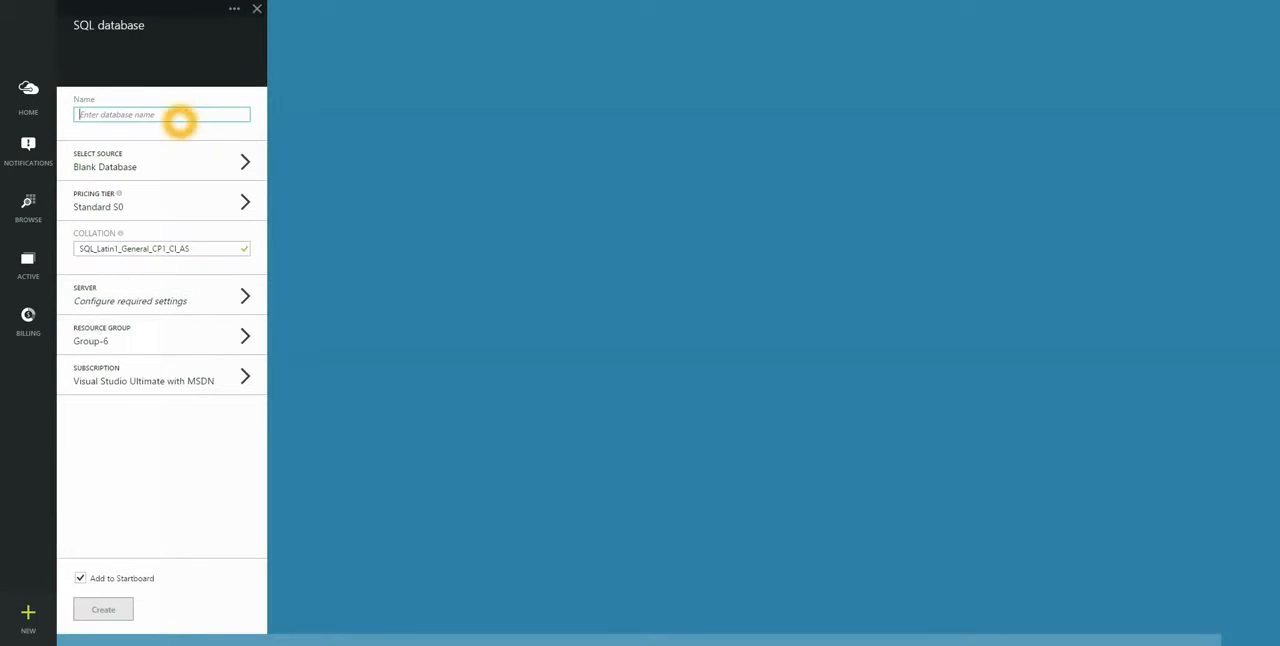
pyautogui.write('databasefrombackup')
# Set the database source to Backup, select the mysampleisfun backup and create the database.
pyautogui.click(181, 151)
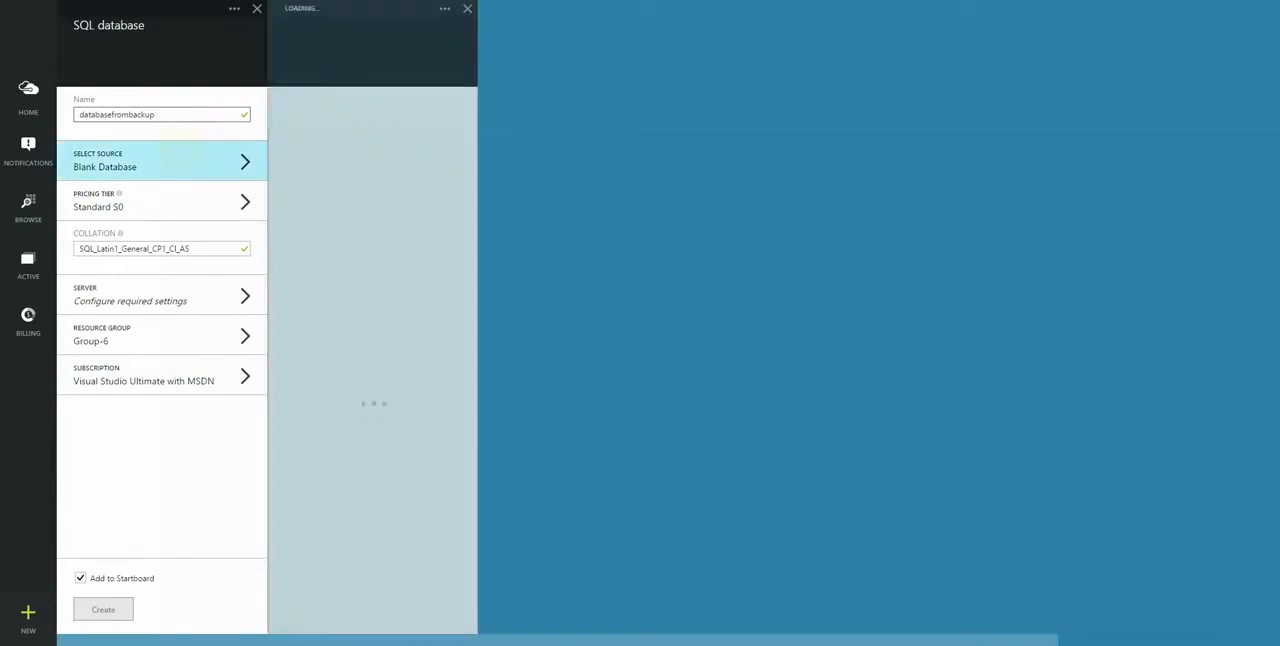
pyautogui.click(363, 209)
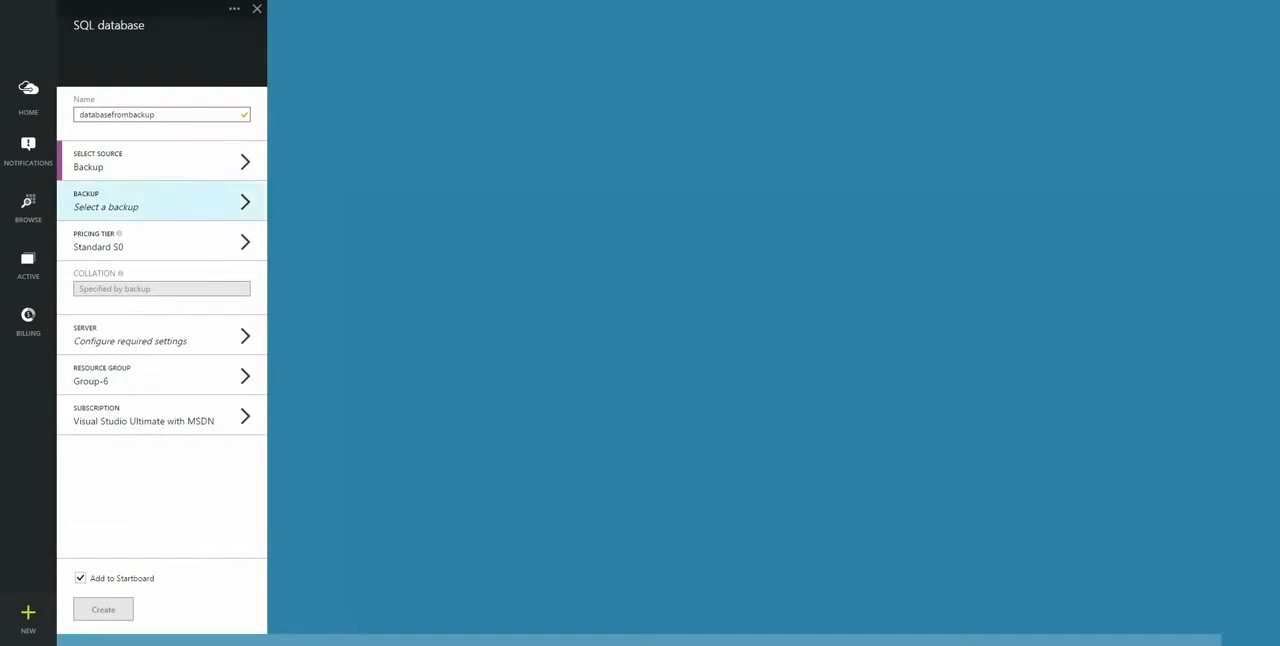
pyautogui.click(244, 202)
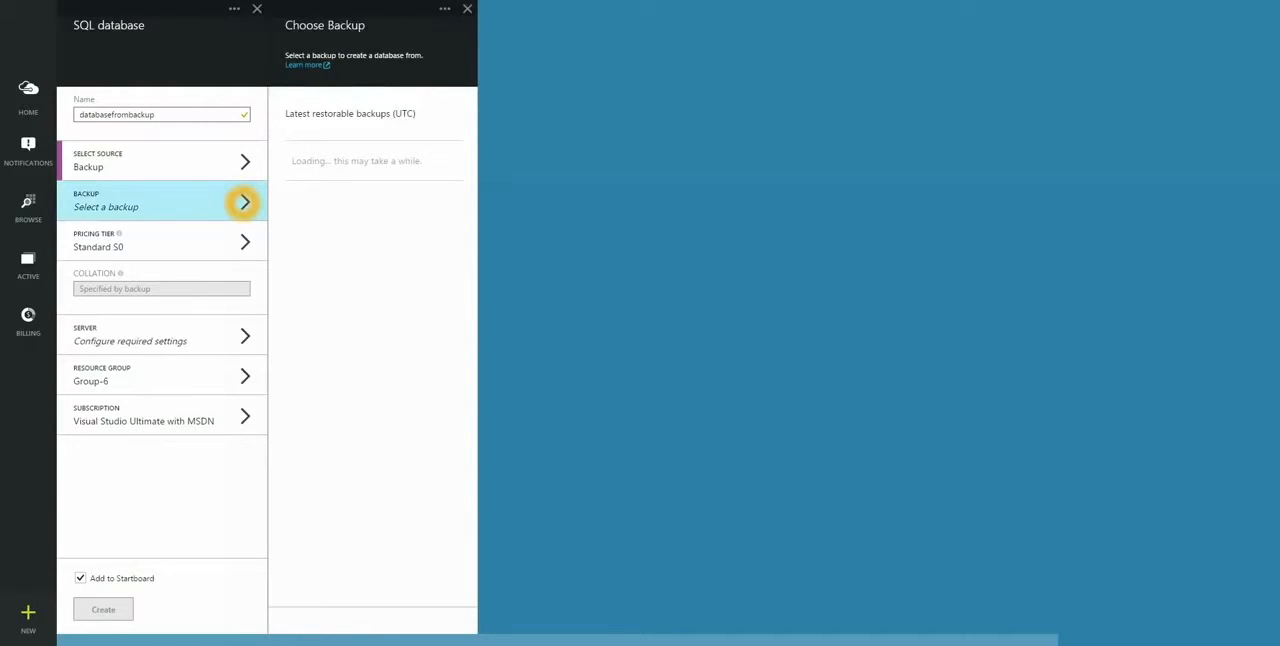
pyautogui.click(348, 161)
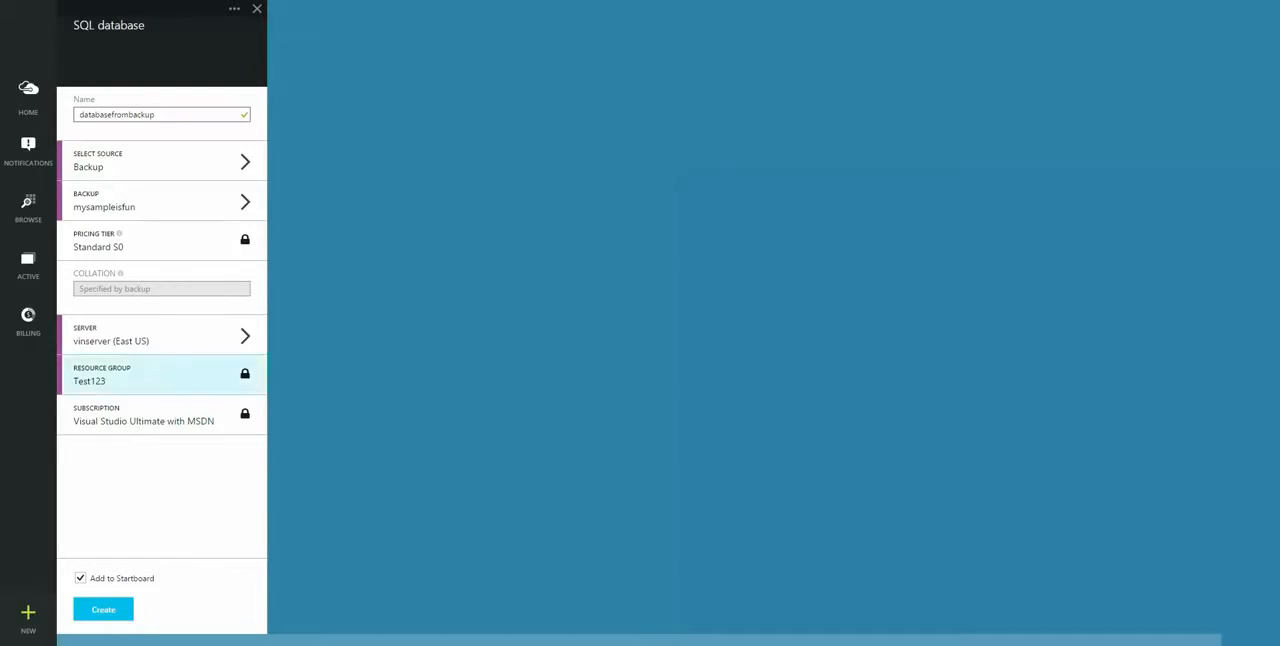
pyautogui.click(104, 610)
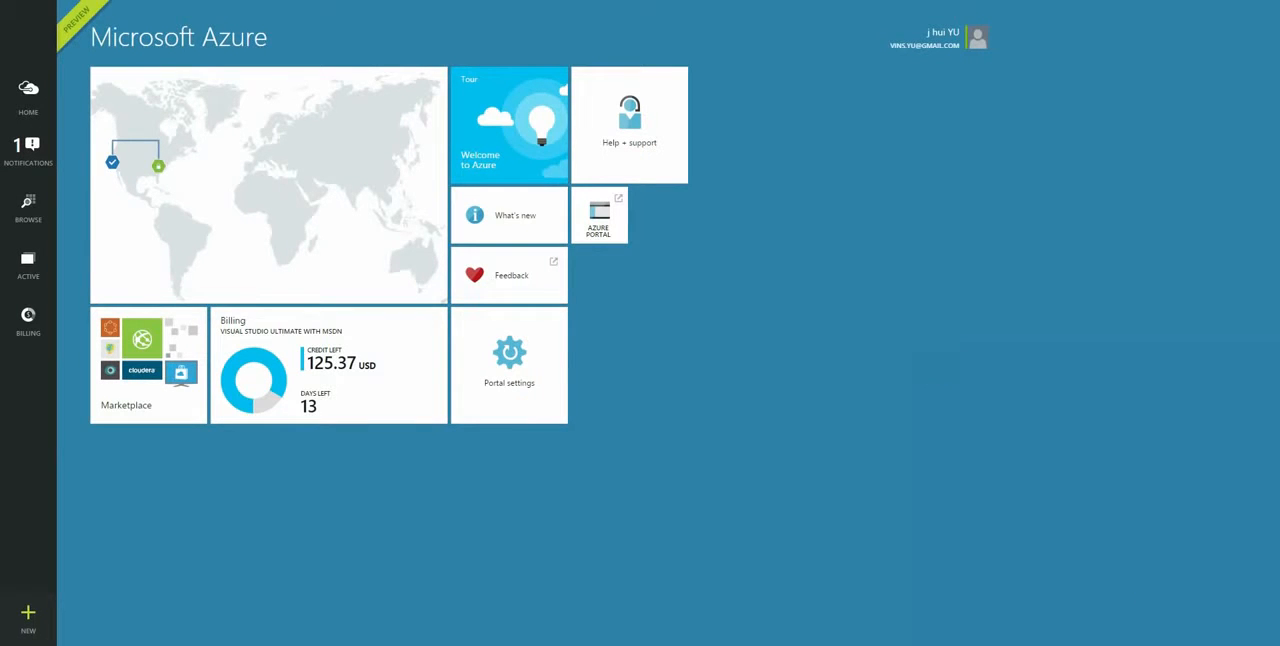
# Browse the SQL databases, select sampledatabase and open it in Visual Studio.
pyautogui.click(28, 205)
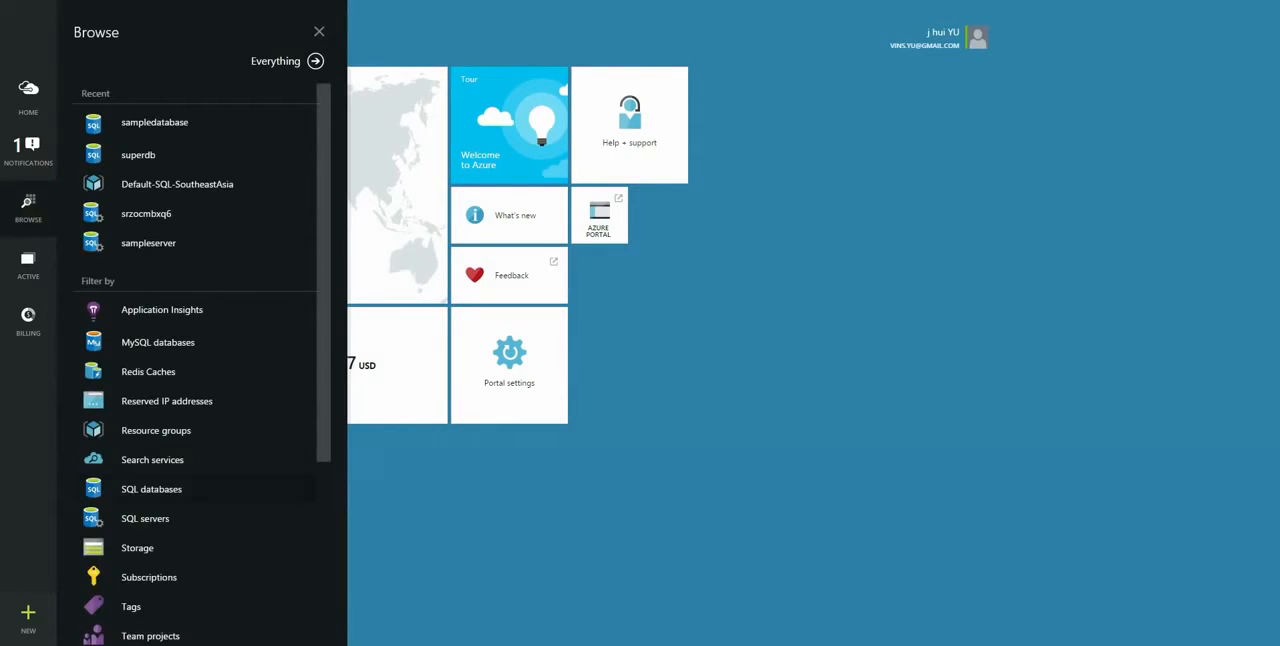
pyautogui.click(200, 492)
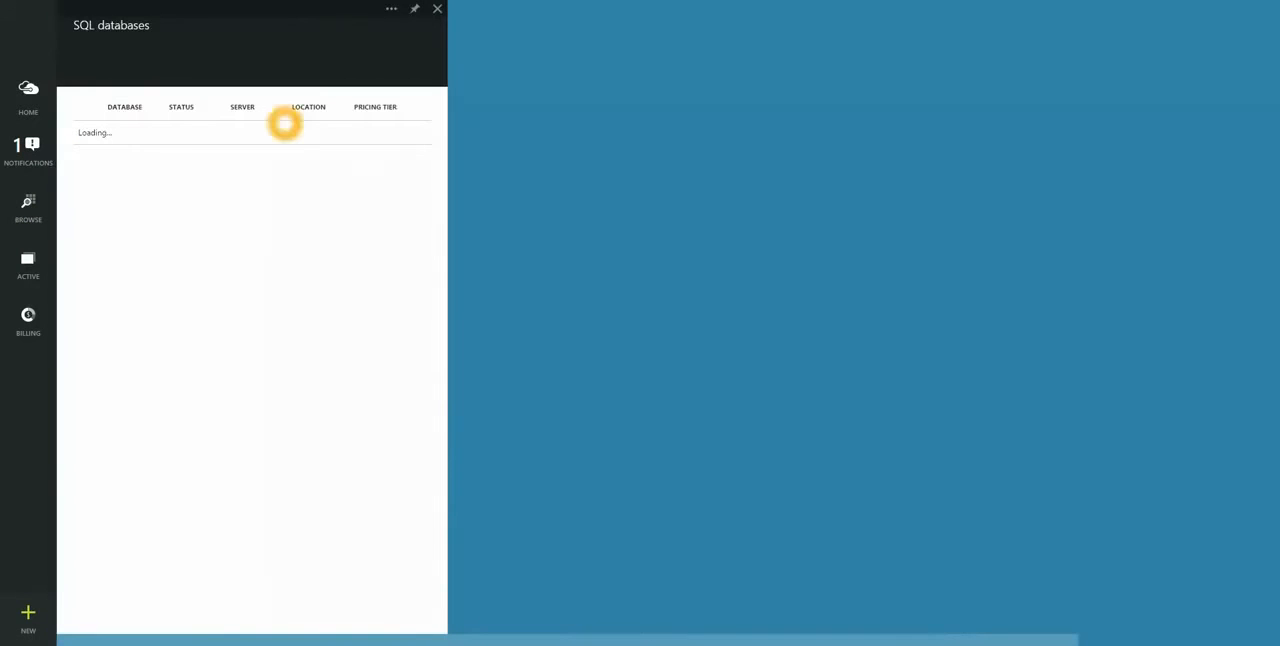
pyautogui.click(133, 204)
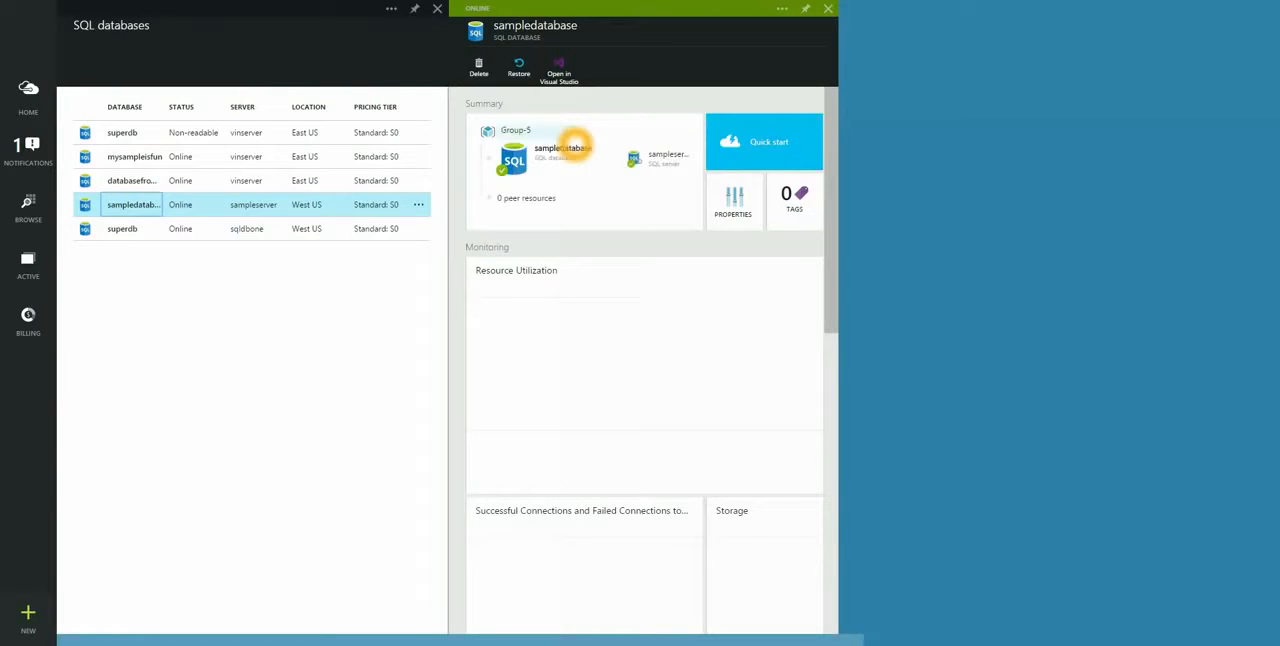
pyautogui.click(563, 72)
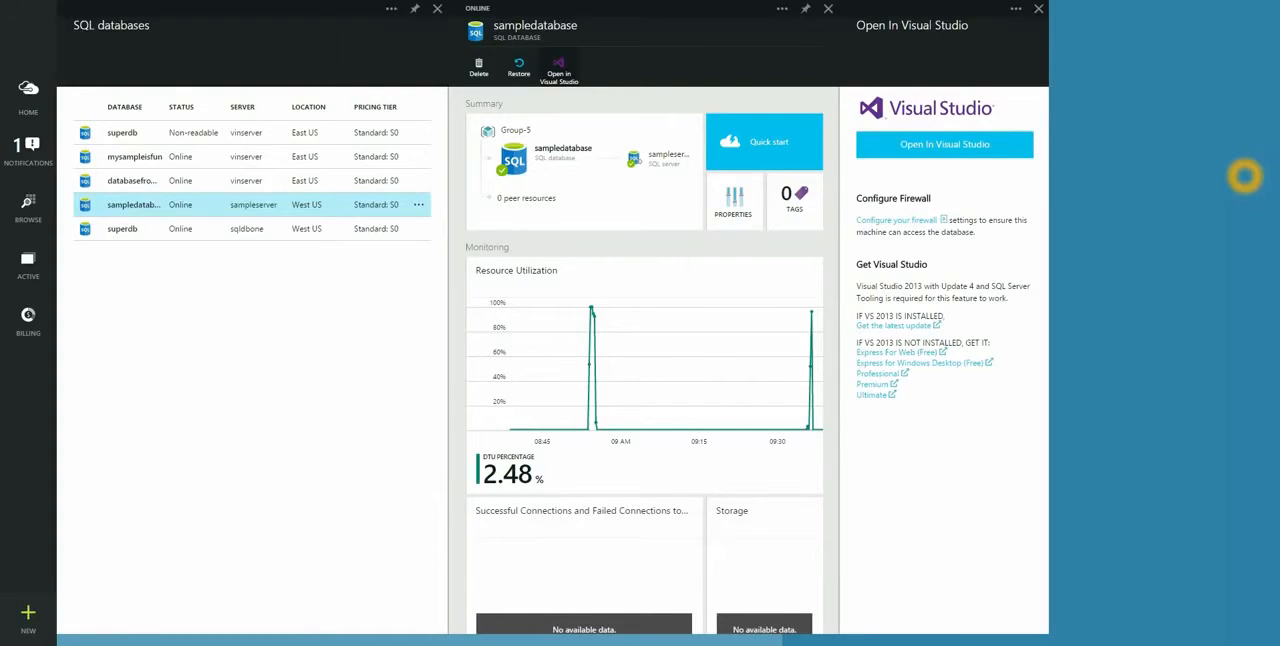
pyautogui.click(1000, 143)
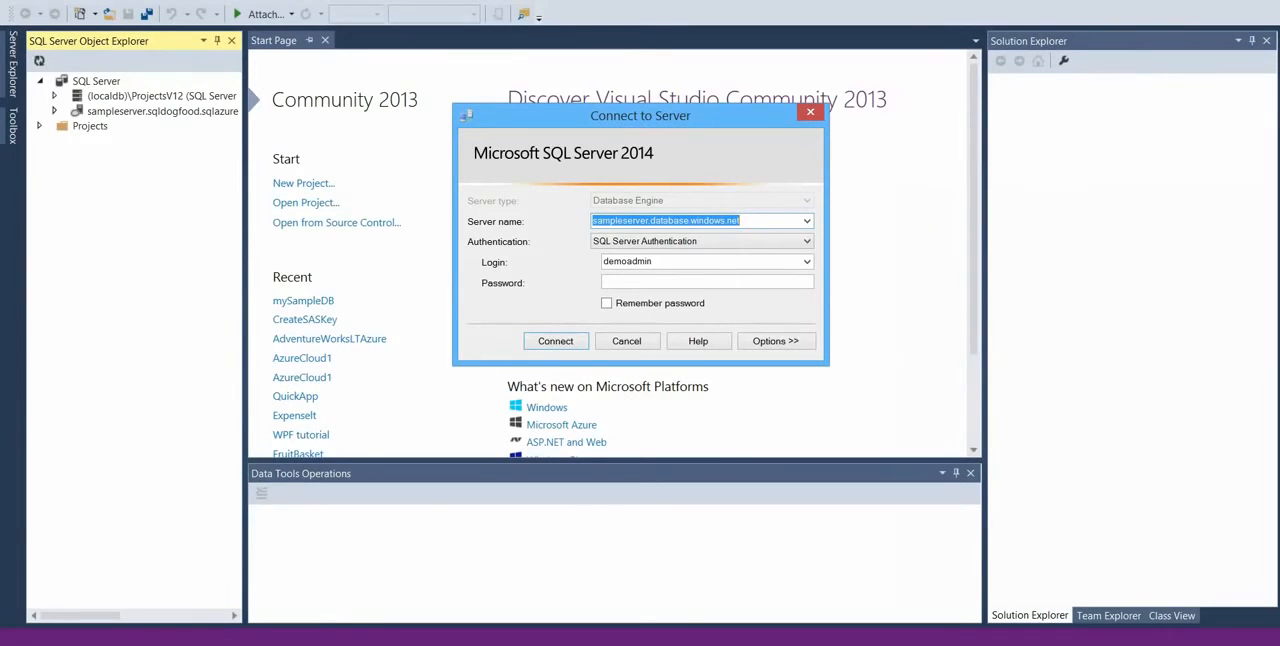
# Enter the server login's password and connect to sampleserver.database.windows.net.
pyautogui.click(787, 284)
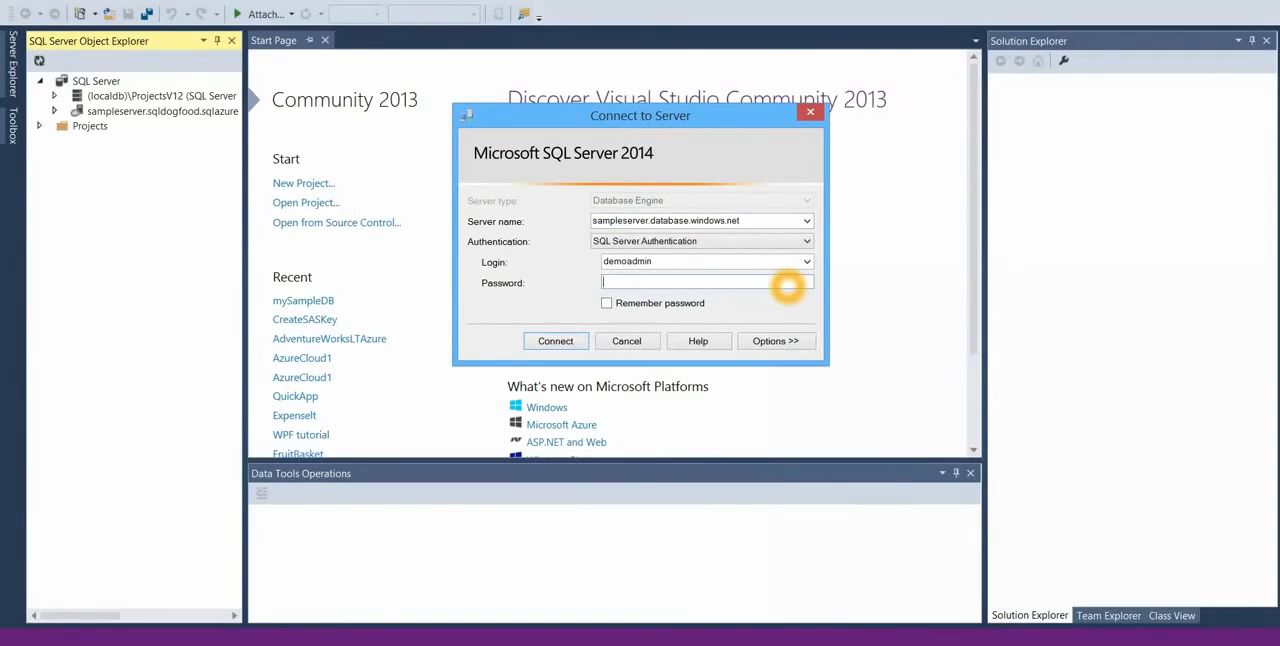
pyautogui.write('*********')
pyautogui.click(556, 341)
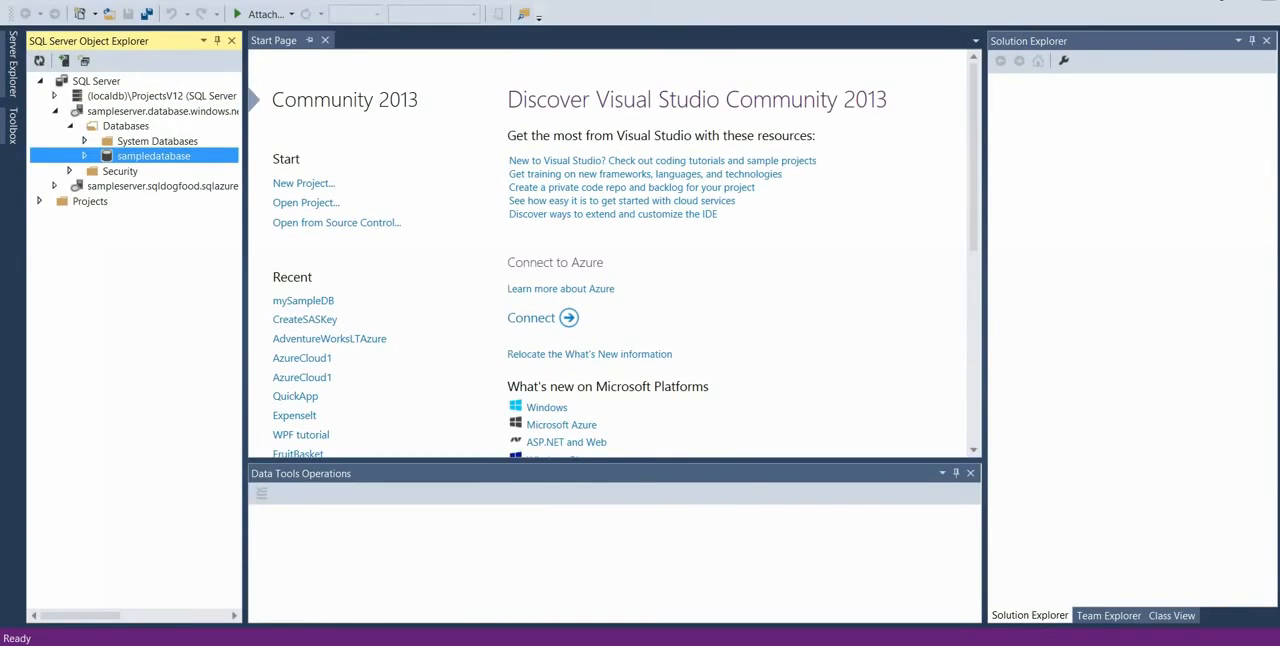
# Expand sampledatabase and open its SalesLT.Customer table in the table designer.
pyautogui.click(85, 156)
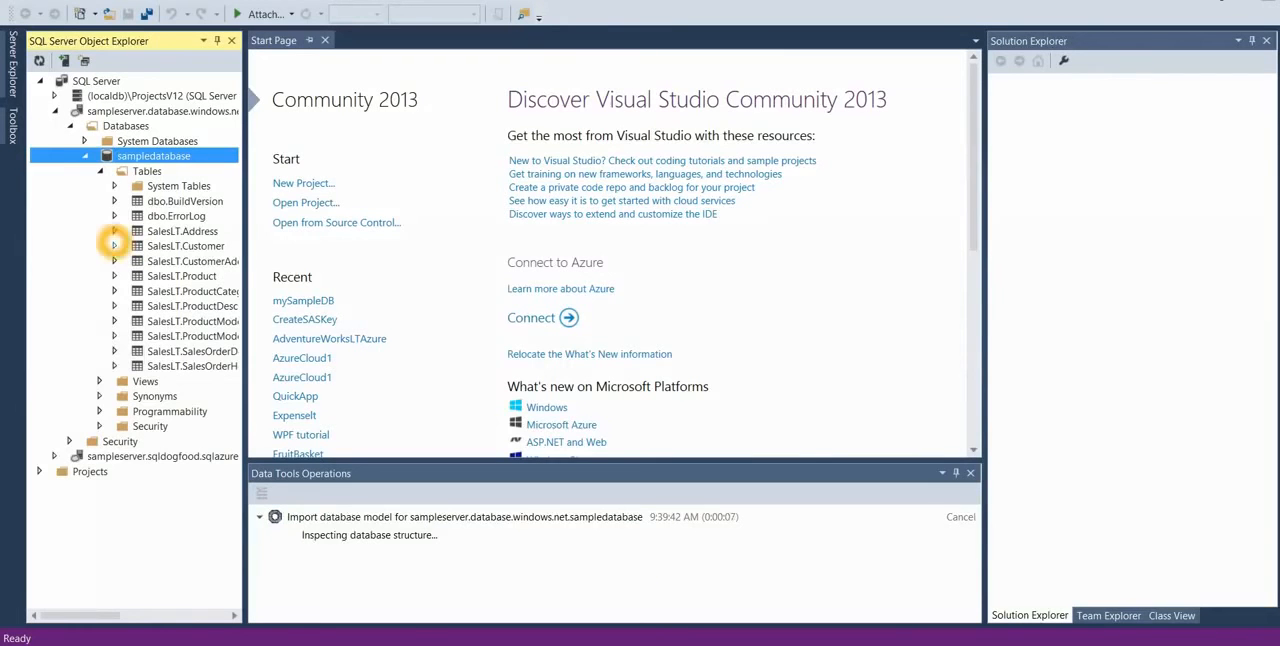
pyautogui.click(128, 246)
pyautogui.rightClick(146, 250)
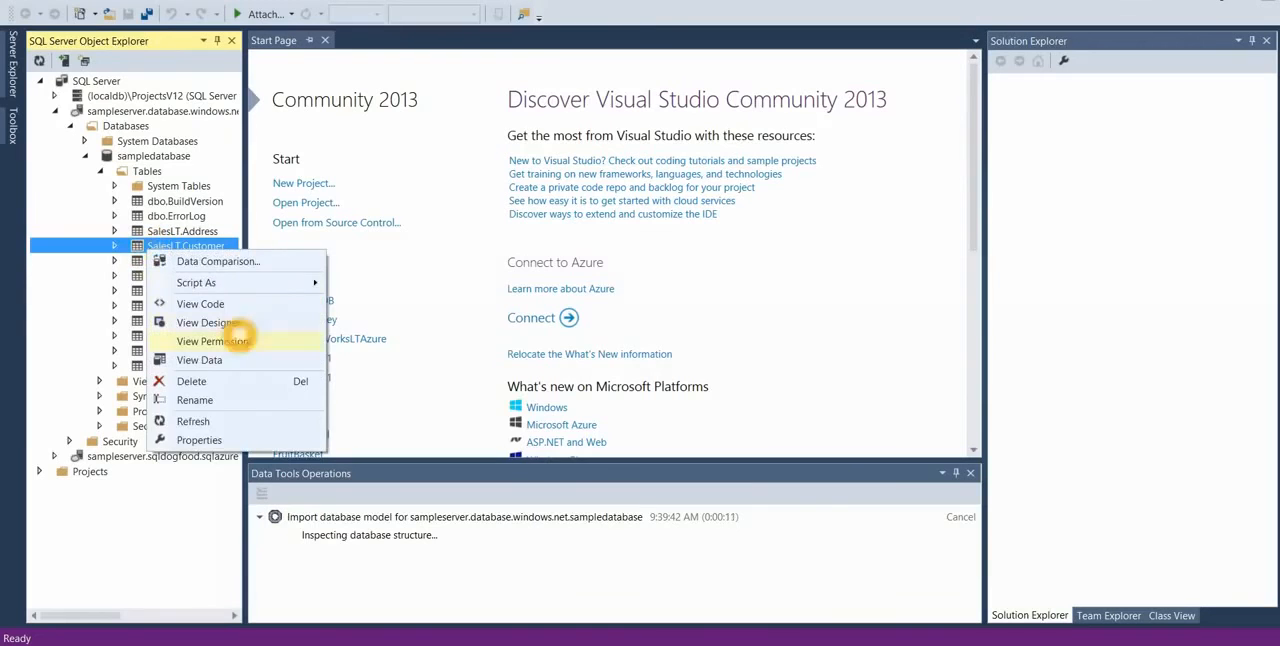
pyautogui.click(230, 322)
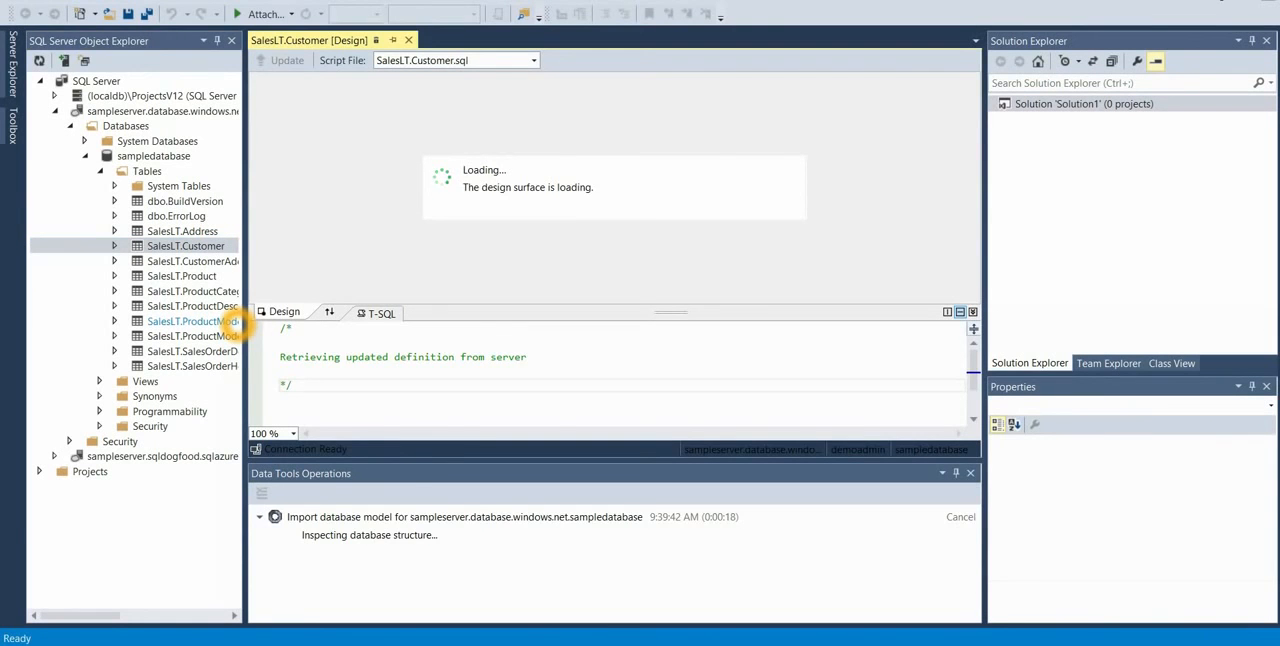
# Add a new column named Hobby after ModifiedDate in the SalesLT.Customer table design.
pyautogui.click(328, 284)
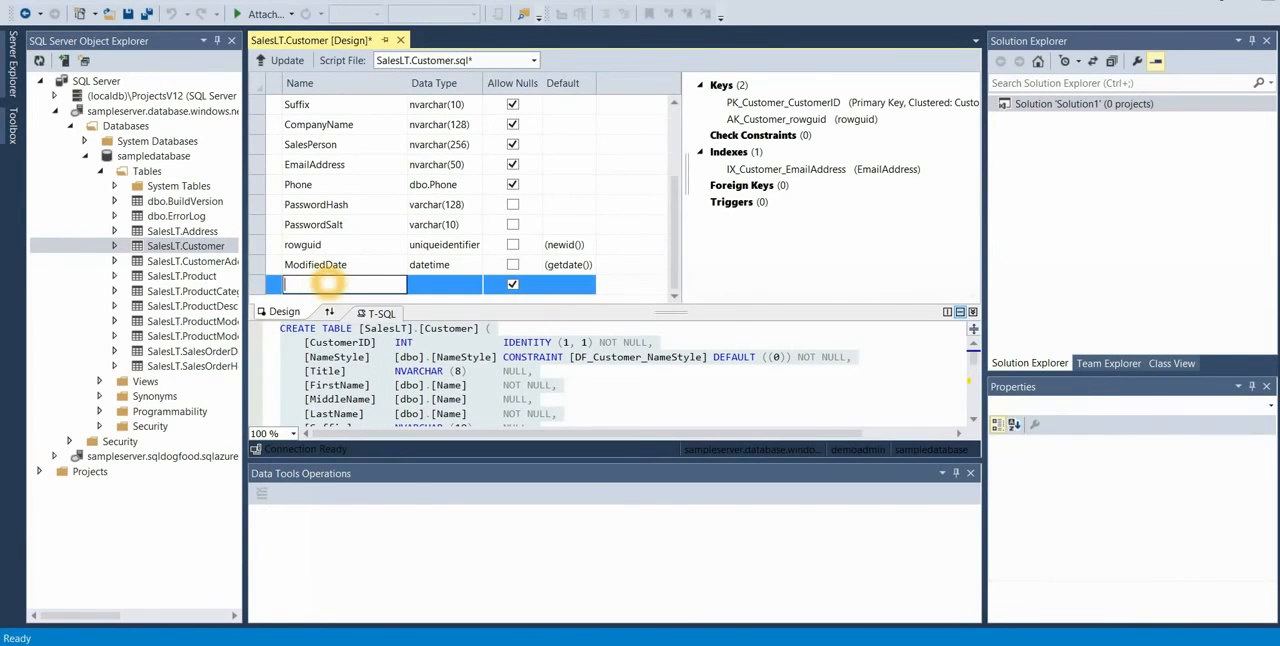
pyautogui.write('Hobby')
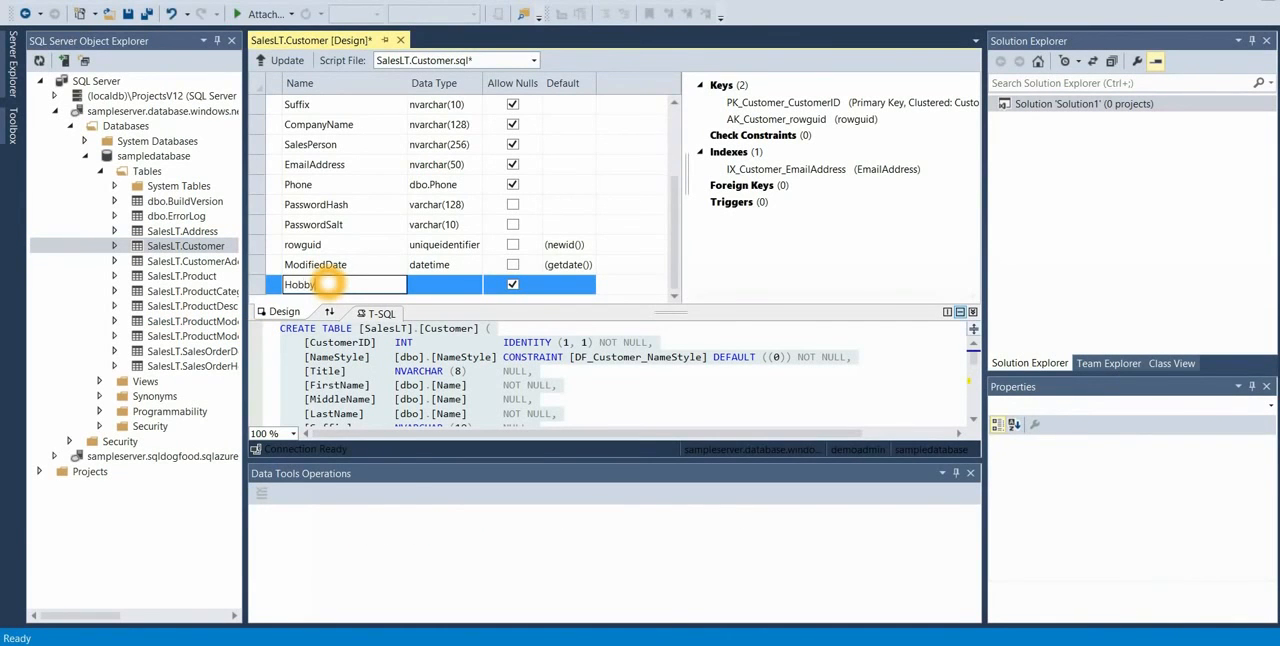